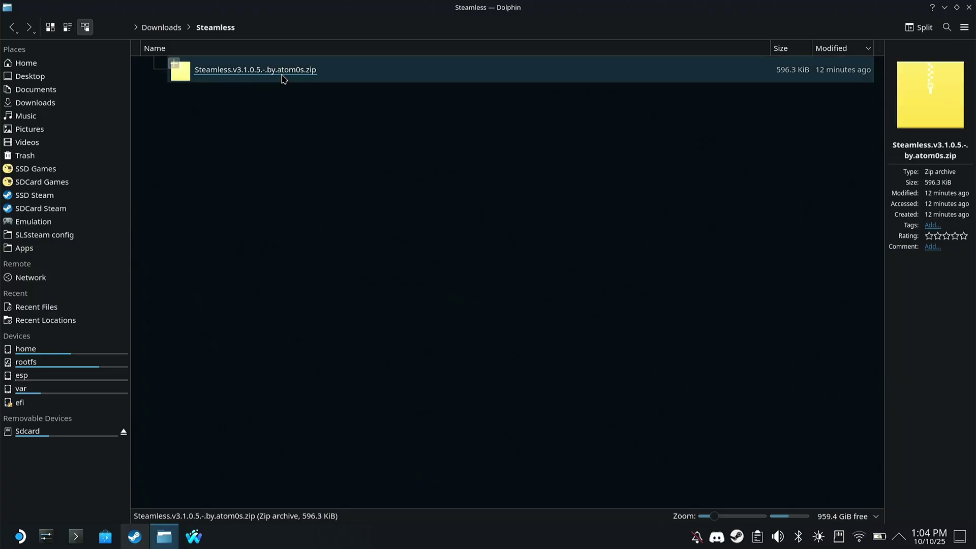
# Extract the Steamless zip here and move the extracted files up into the Steamless folder.
pyautogui.rightClick(282, 79)
pyautogui.moveTo(358, 233)
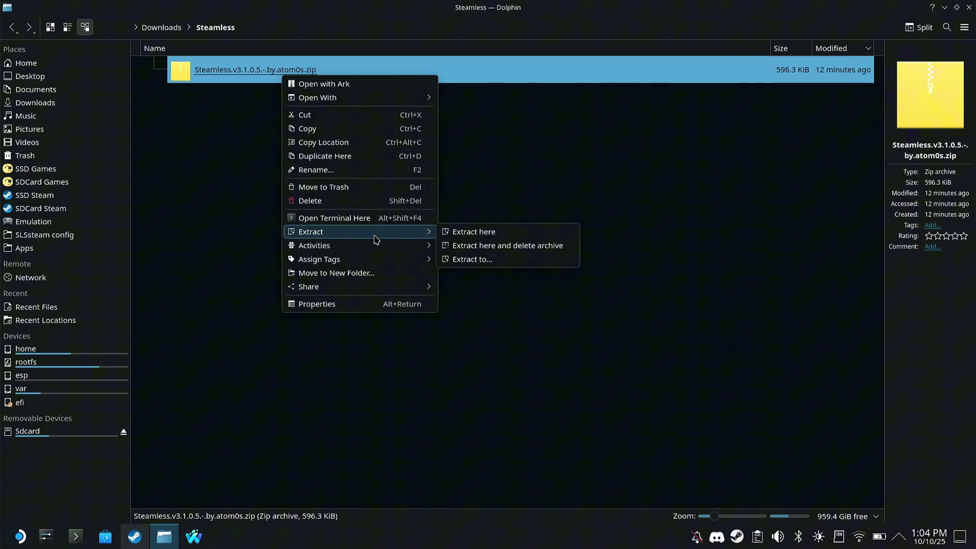
pyautogui.click(476, 231)
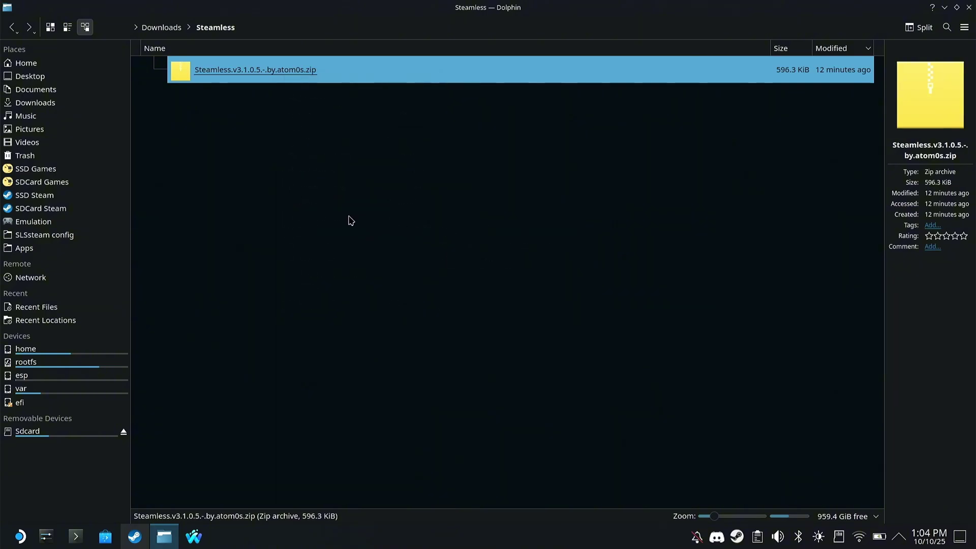
pyautogui.click(306, 201)
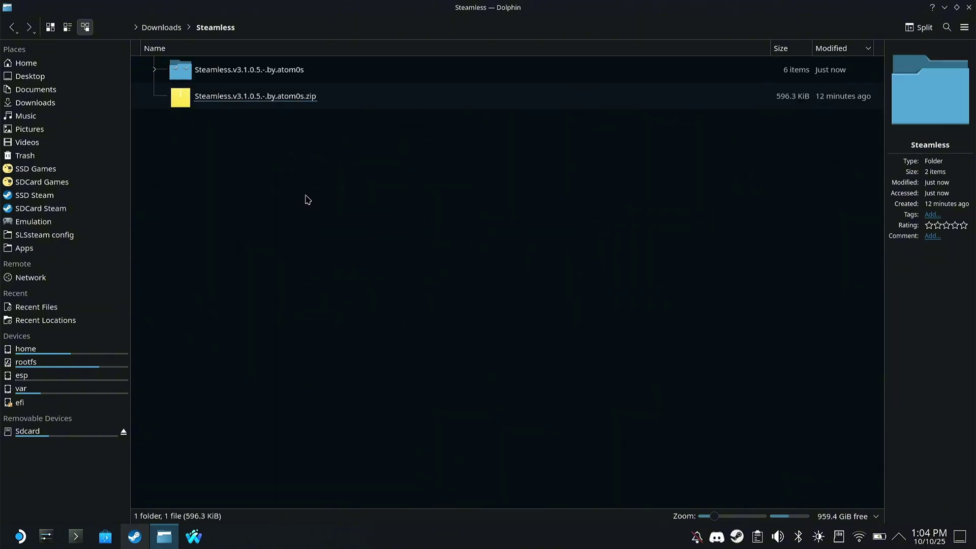
pyautogui.doubleClick(229, 69)
pyautogui.hotkey('ctrl', 'a')
pyautogui.hotkey('ctrl', 'c')
pyautogui.click(215, 27)
pyautogui.hotkey('ctrl', 'v')
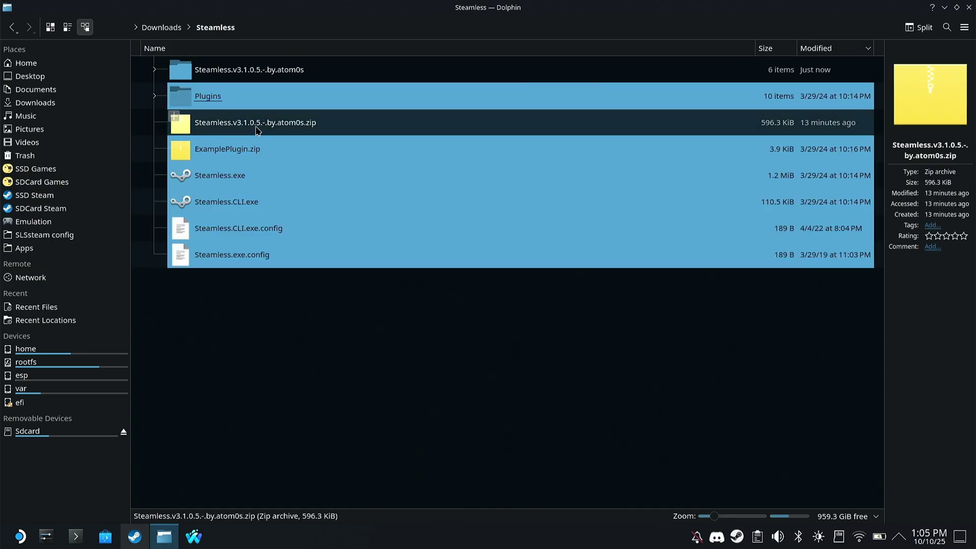
# Trash the zip and the empty extracted folder, then add Steamless to Places.
pyautogui.click(257, 130)
pyautogui.keyDown('ctrl'); pyautogui.click(247, 68); pyautogui.keyUp('ctrl')
pyautogui.press('Delete')
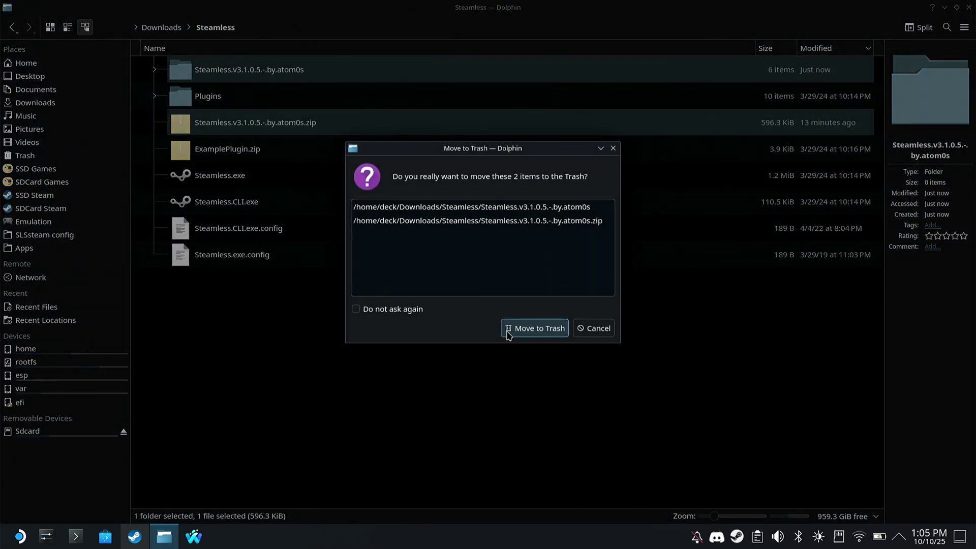
pyautogui.click(509, 329)
pyautogui.click(286, 266)
pyautogui.rightClick(280, 262)
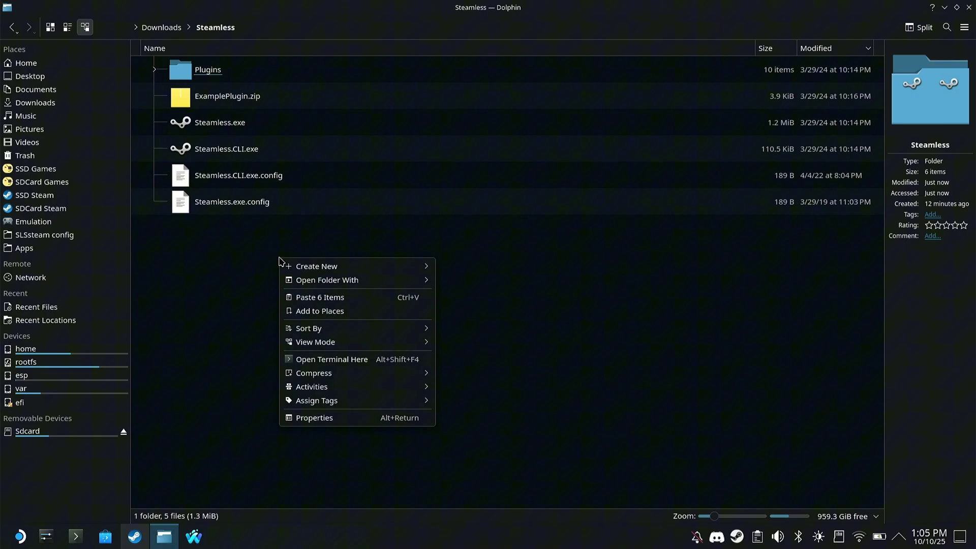
pyautogui.click(318, 311)
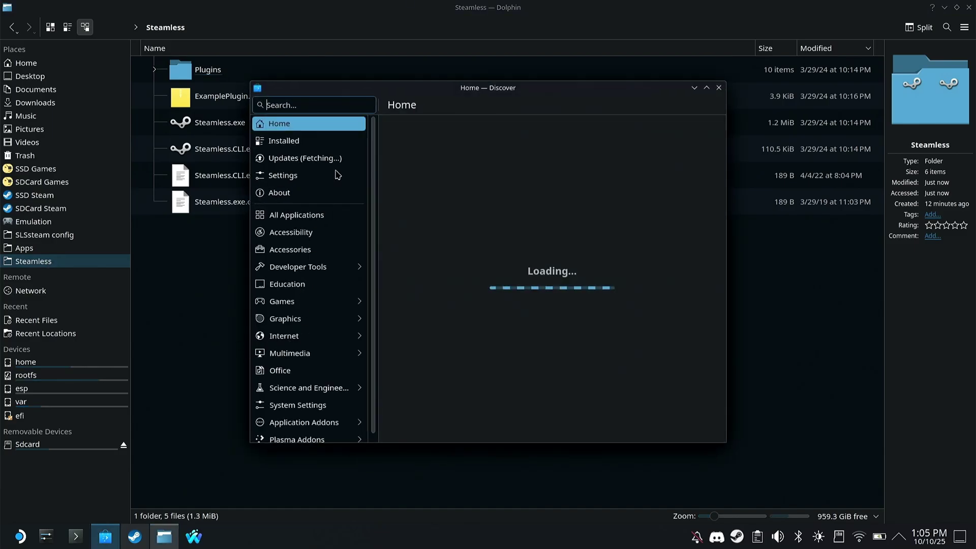
pyautogui.write('por')
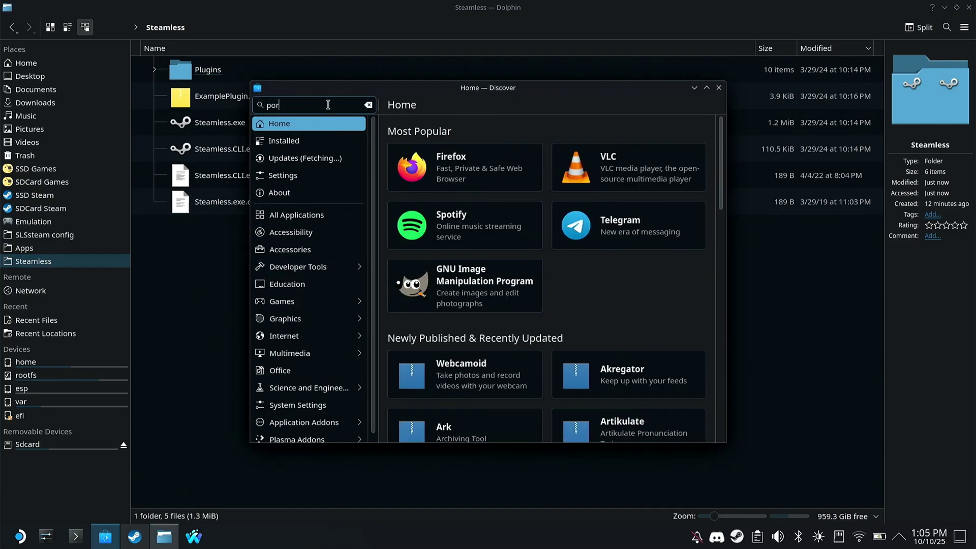
pyautogui.write('tproton')
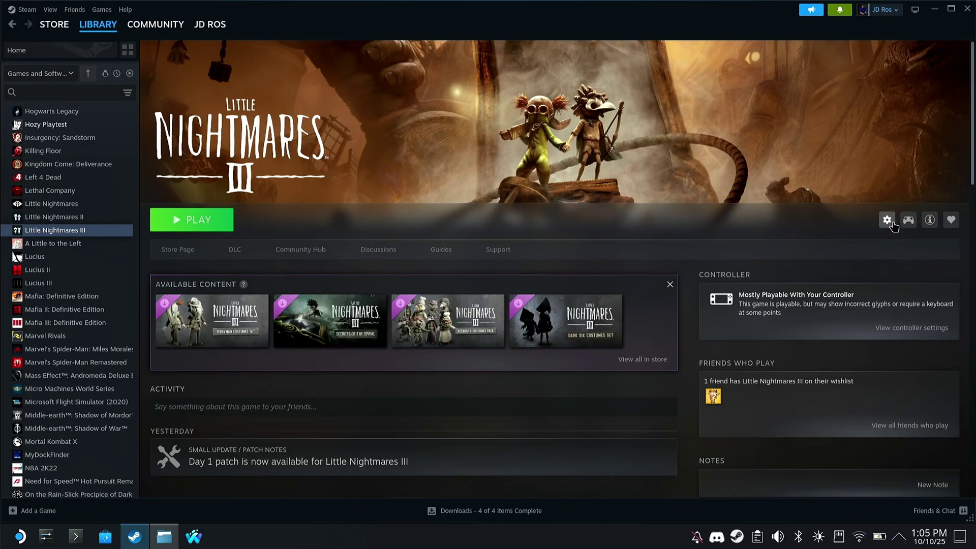
# Browse Little Nightmares III's local files from its Steam library page via Manage.
pyautogui.click(886, 220)
pyautogui.moveTo(904, 272)
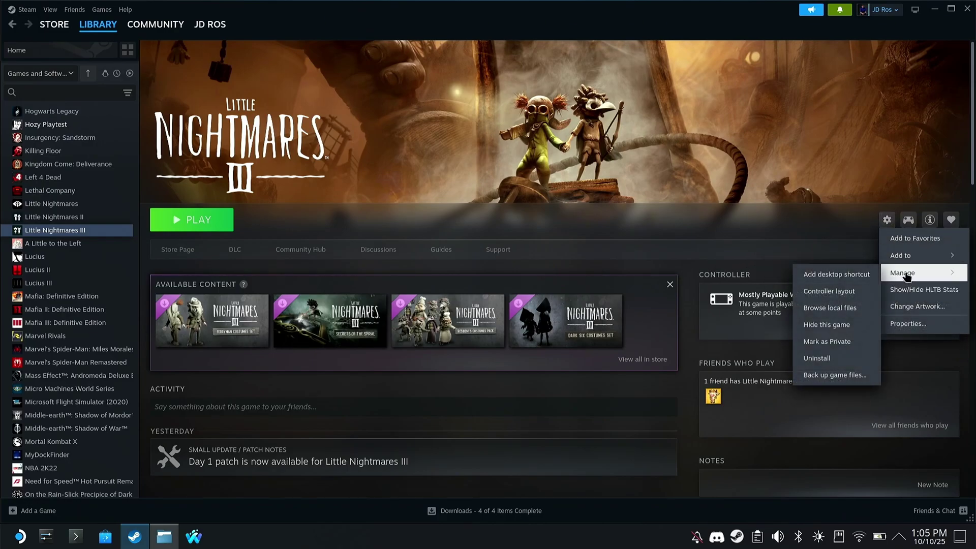
pyautogui.click(841, 313)
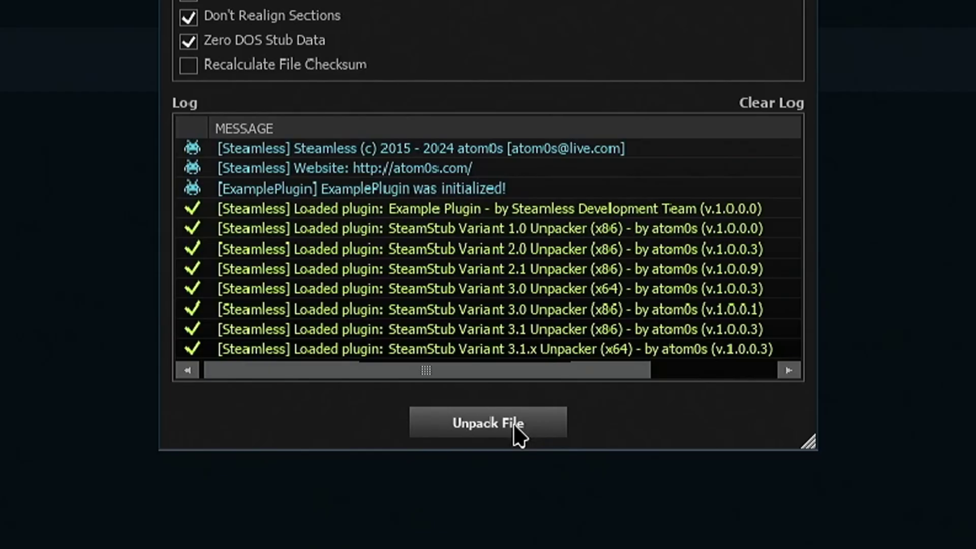
# Copy LittleNightmaresIII.exe from SMG031MP > Binaries > Win64.
pyautogui.click(519, 427)
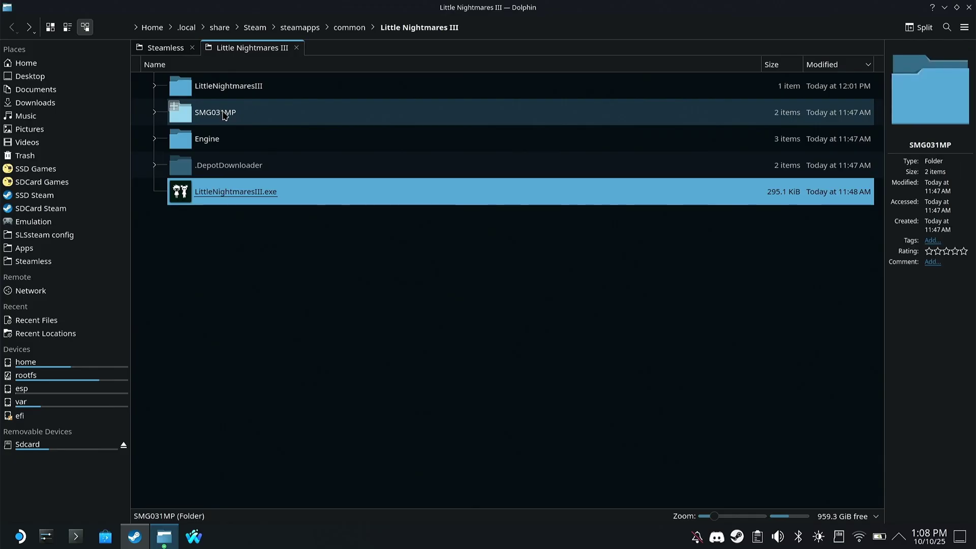
pyautogui.click(223, 115)
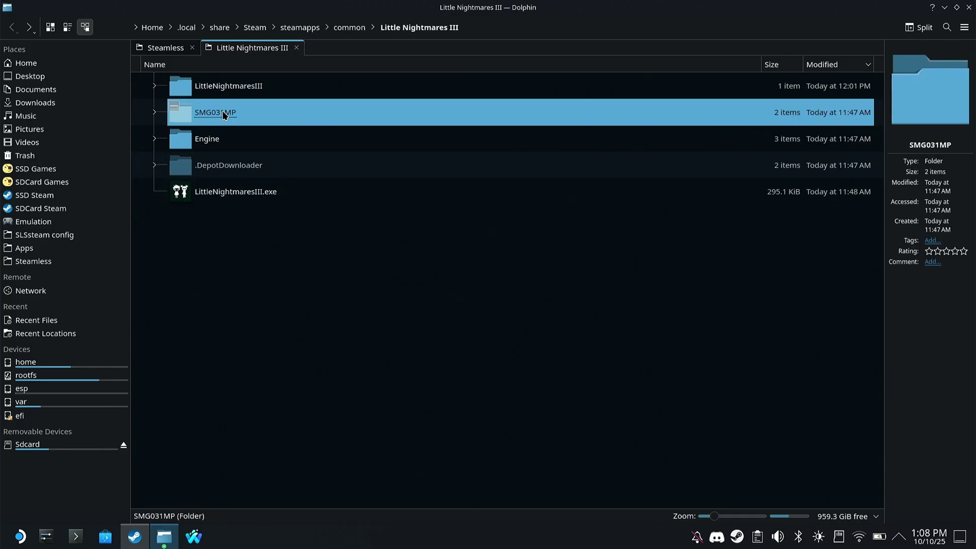
pyautogui.doubleClick(227, 114)
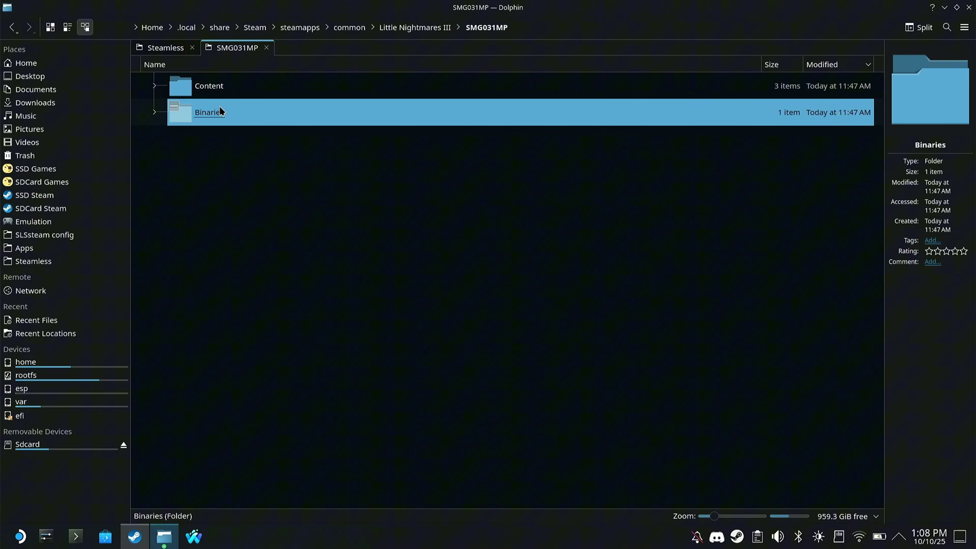
pyautogui.doubleClick(219, 107)
pyautogui.doubleClick(218, 92)
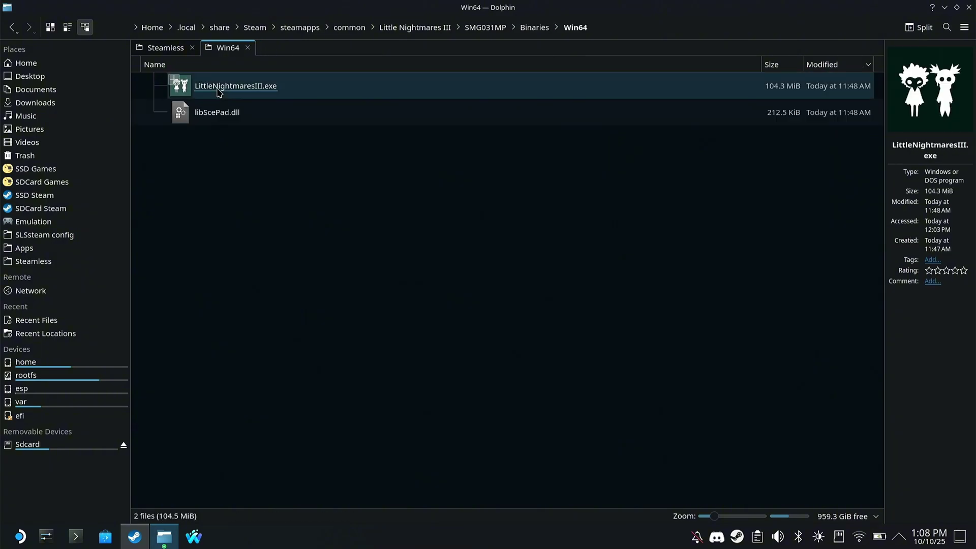
pyautogui.click(229, 90)
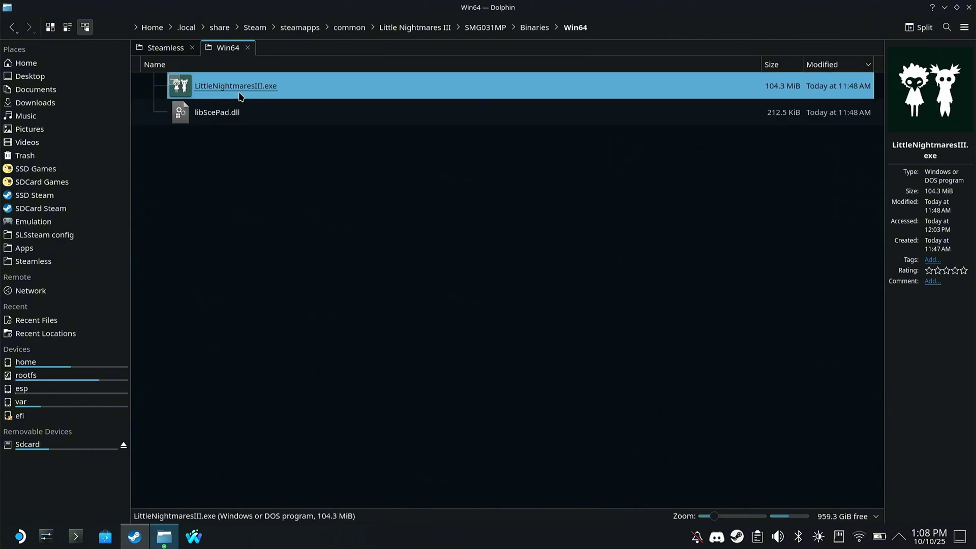
pyautogui.rightClick(239, 95)
pyautogui.click(270, 147)
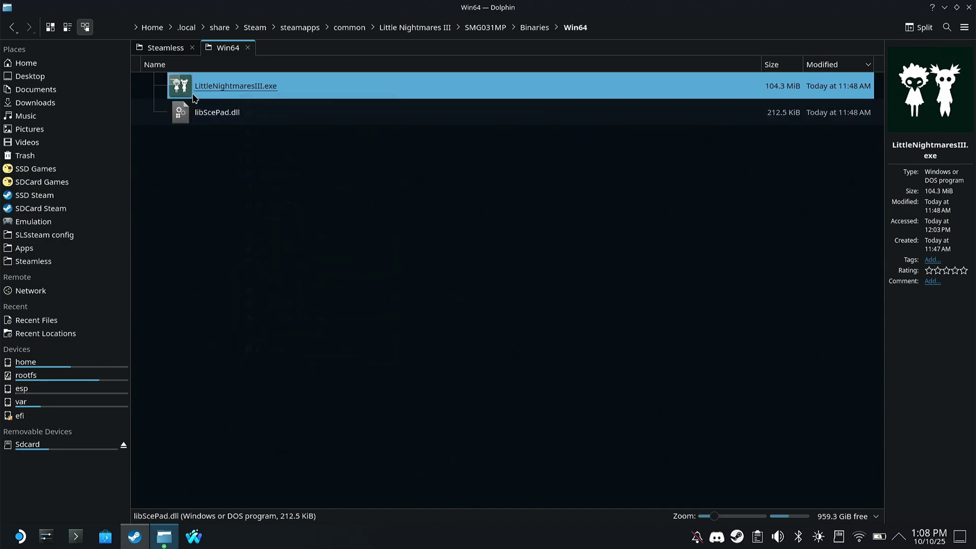
# Paste the game exe into the Steamless folder and run Steamless.exe with PortProton.
pyautogui.click(173, 51)
pyautogui.click(259, 278)
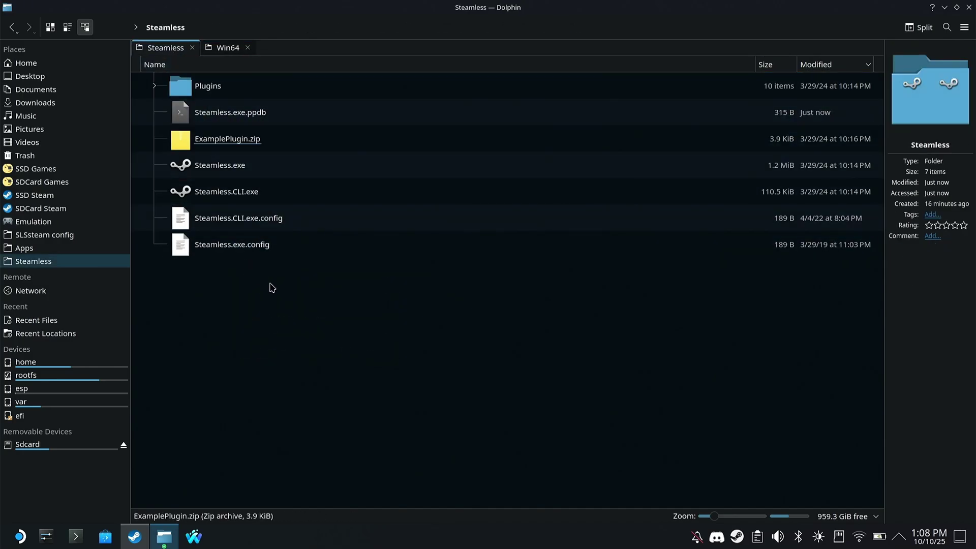
pyautogui.rightClick(270, 286)
pyautogui.click(290, 323)
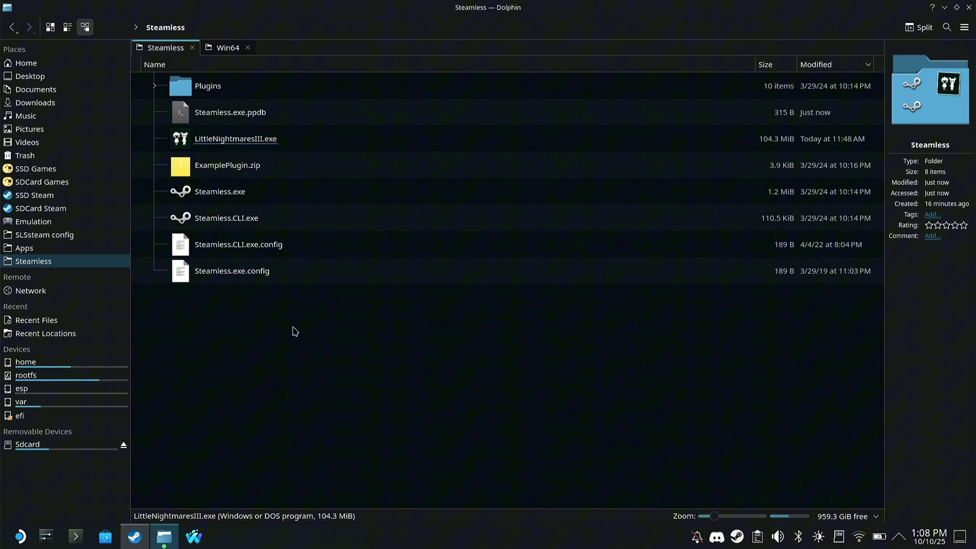
pyautogui.click(241, 192)
pyautogui.rightClick(242, 196)
pyautogui.click(244, 202)
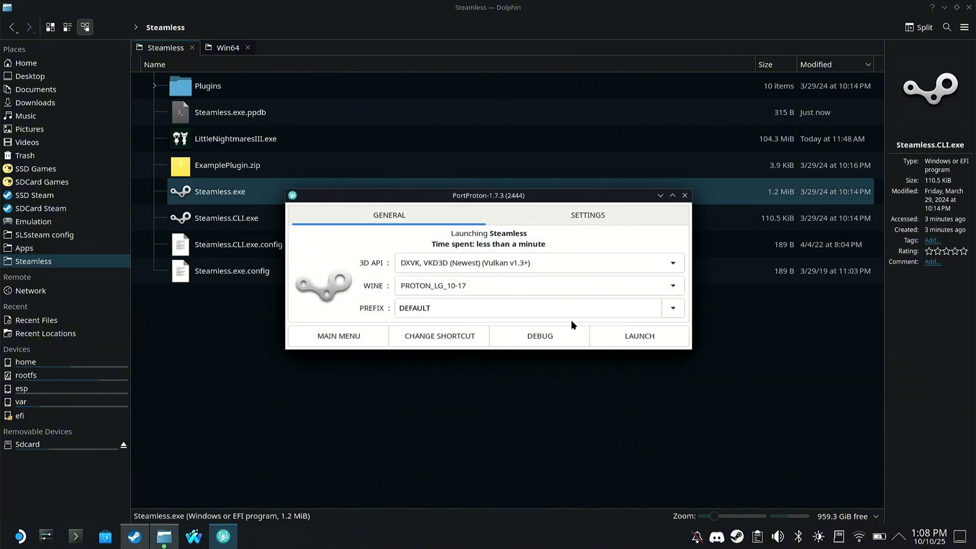
# In Steamless, choose LittleNightmaresIII.exe as the target and unpack it.
pyautogui.click(611, 340)
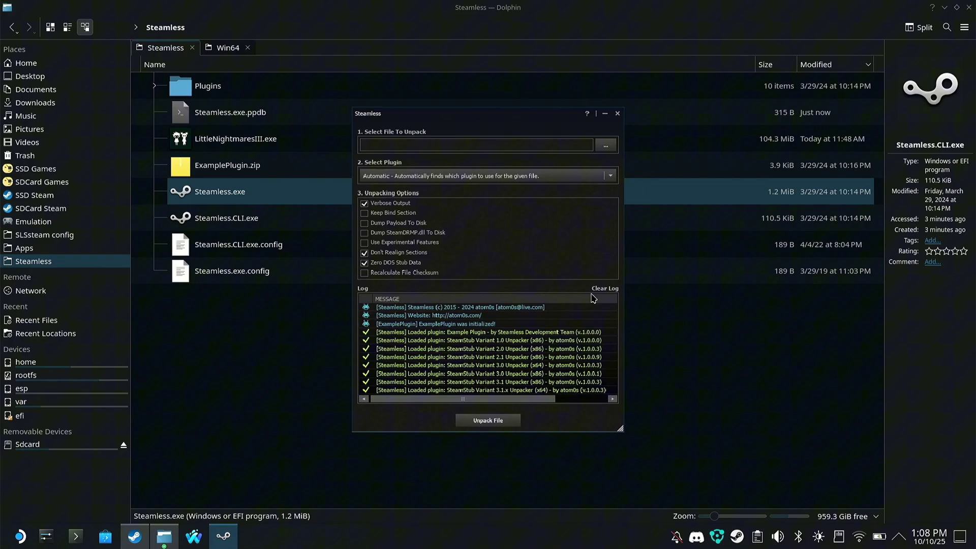
pyautogui.click(605, 144)
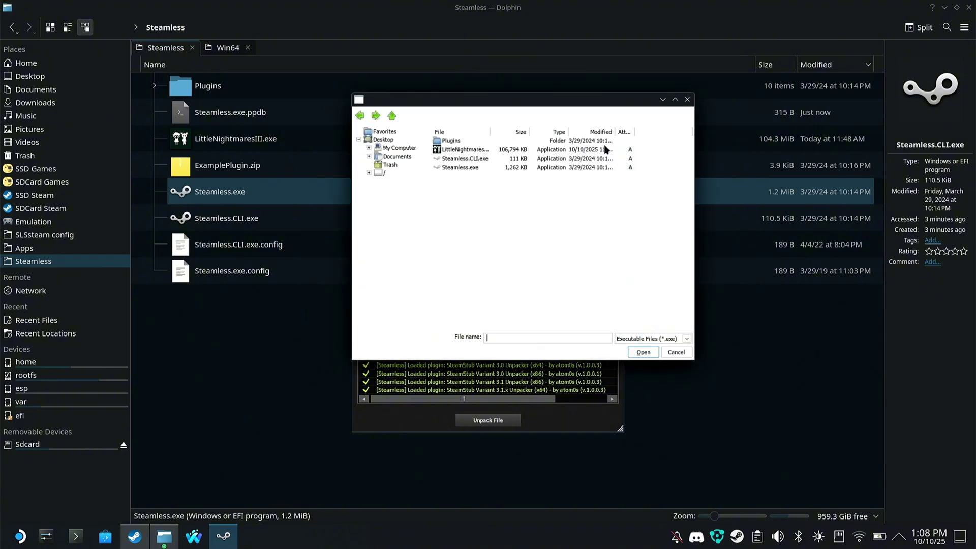
pyautogui.click(476, 150)
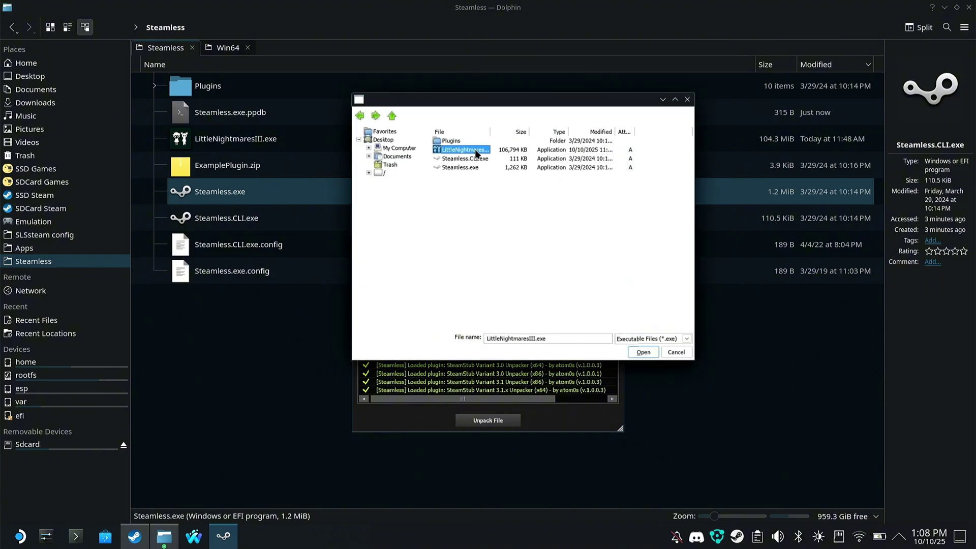
pyautogui.click(638, 349)
pyautogui.click(512, 422)
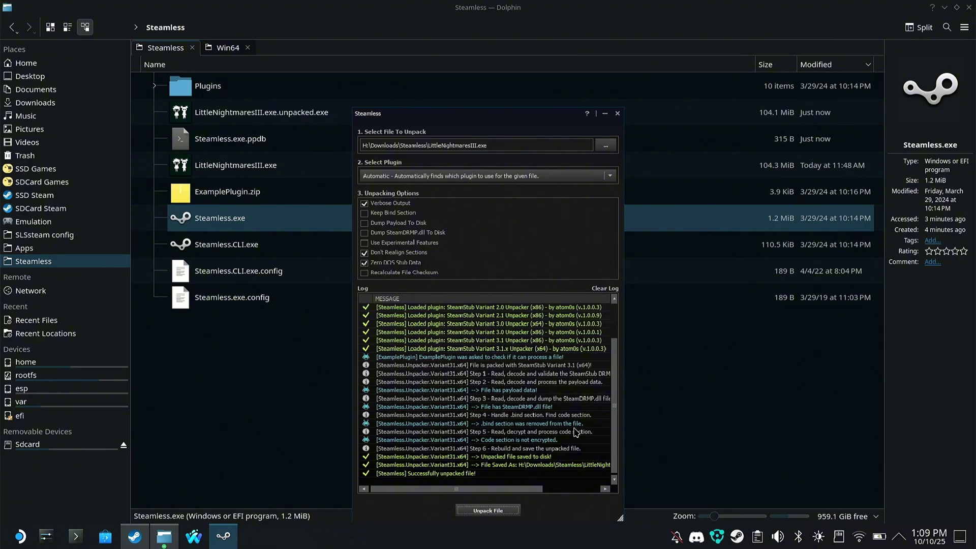
# Close Steamless and rename the original Win64 exe to LittleNightmaresIII.exe.bak.
pyautogui.click(617, 114)
pyautogui.click(297, 123)
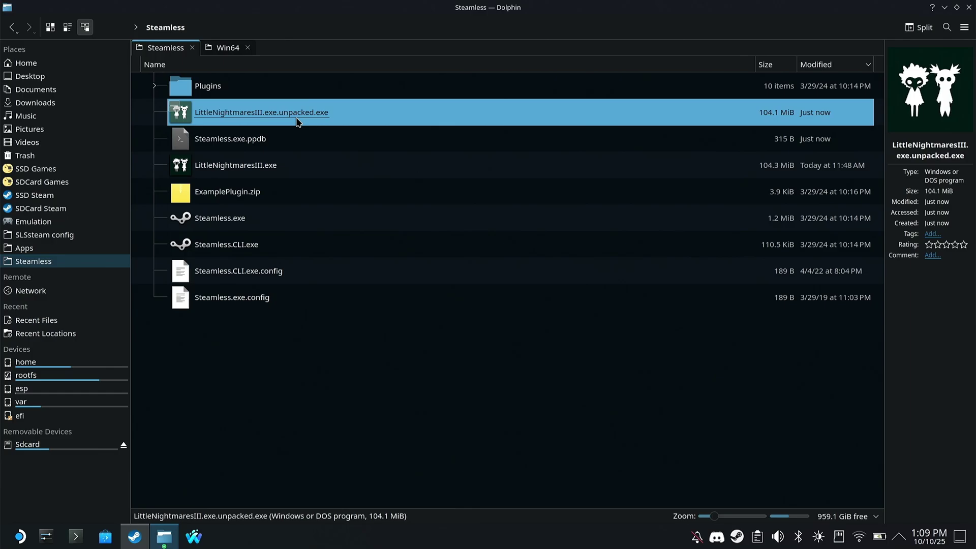
pyautogui.click(225, 47)
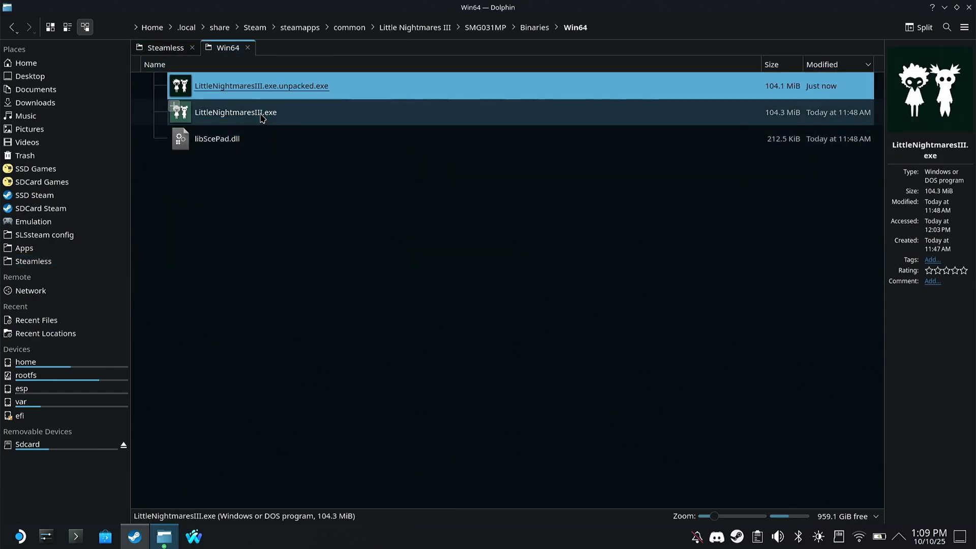
pyautogui.click(261, 116)
pyautogui.press('F2')
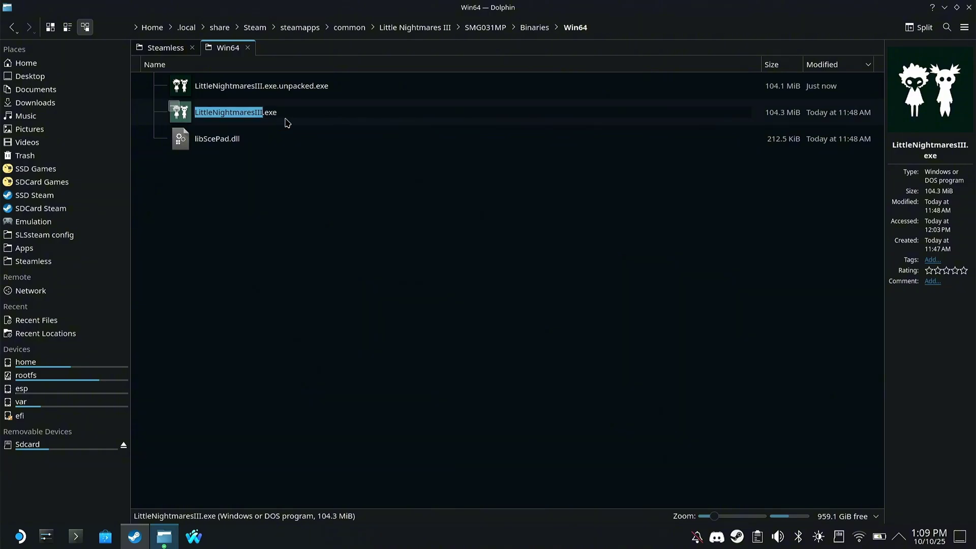
pyautogui.click(288, 114)
pyautogui.write('.')
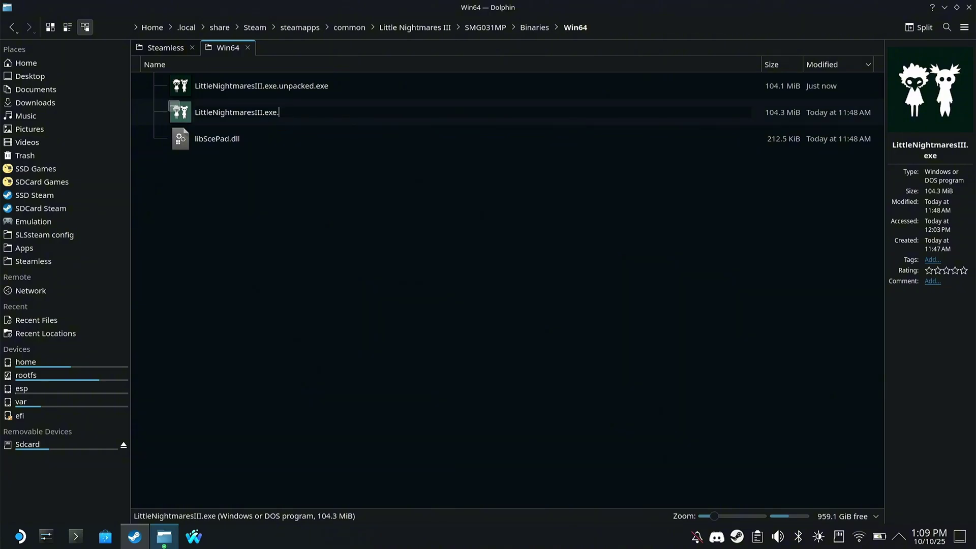
pyautogui.write('bak')
# Rename the unpacked exe to LittleNightmaresIII.exe and launch the game from Steam.
pyautogui.click(292, 93)
pyautogui.press('F2')
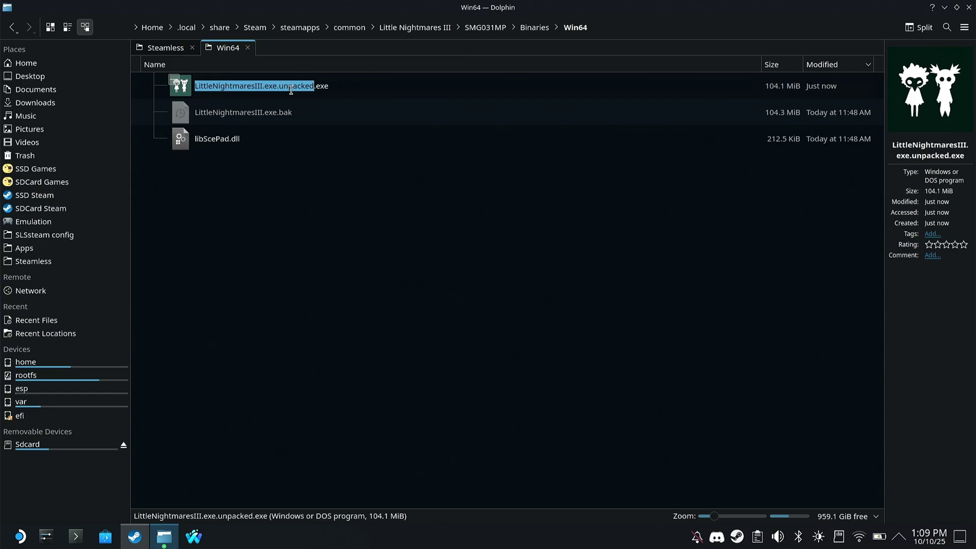
pyautogui.click(278, 86)
pyautogui.moveTo(279, 85); pyautogui.dragTo(384, 89)
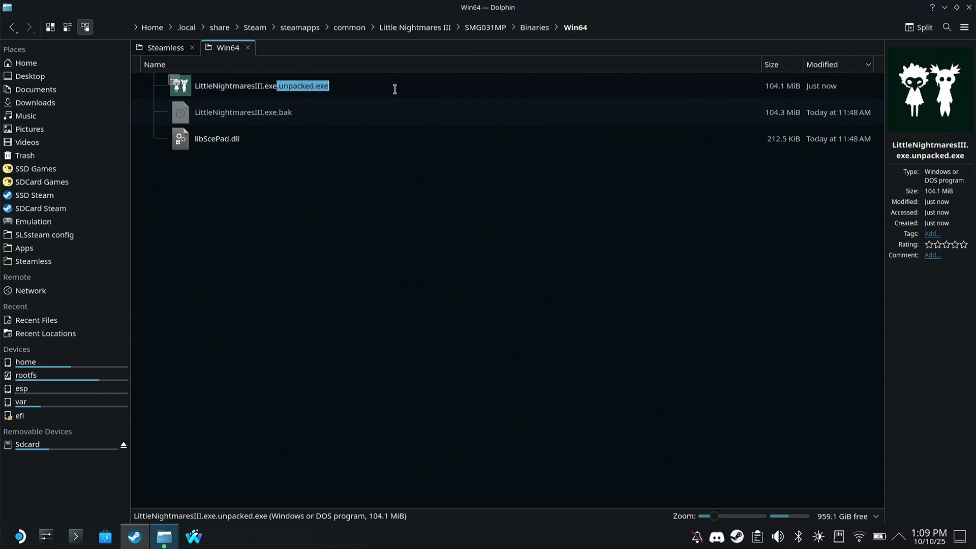
pyautogui.press('BackSpace')
pyautogui.press('Return')
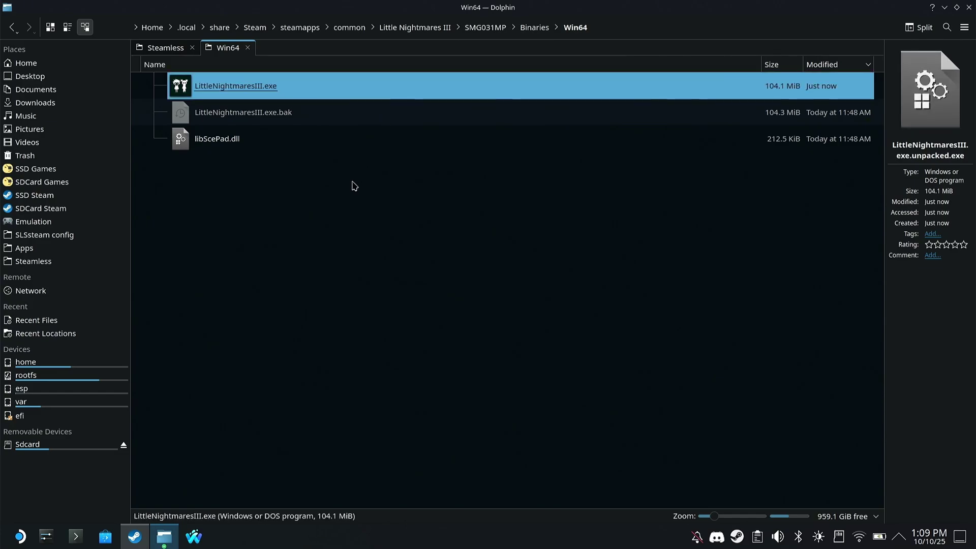
pyautogui.click(352, 186)
pyautogui.hotkey('alt', 'Tab')
pyautogui.click(206, 221)
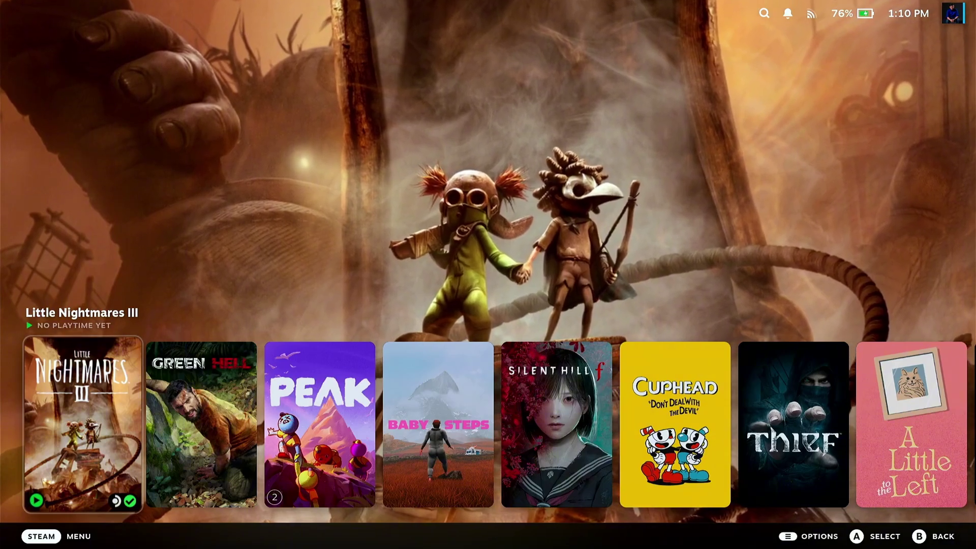
# Select Little Nightmares III from the gaming-mode carousel and attempt to play it.
pyautogui.press('Return')
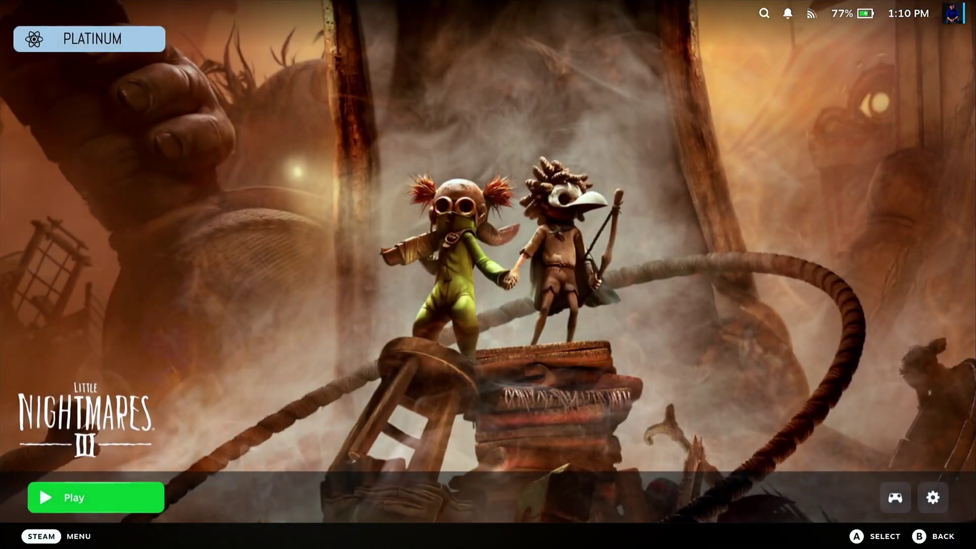
pyautogui.press('Return')
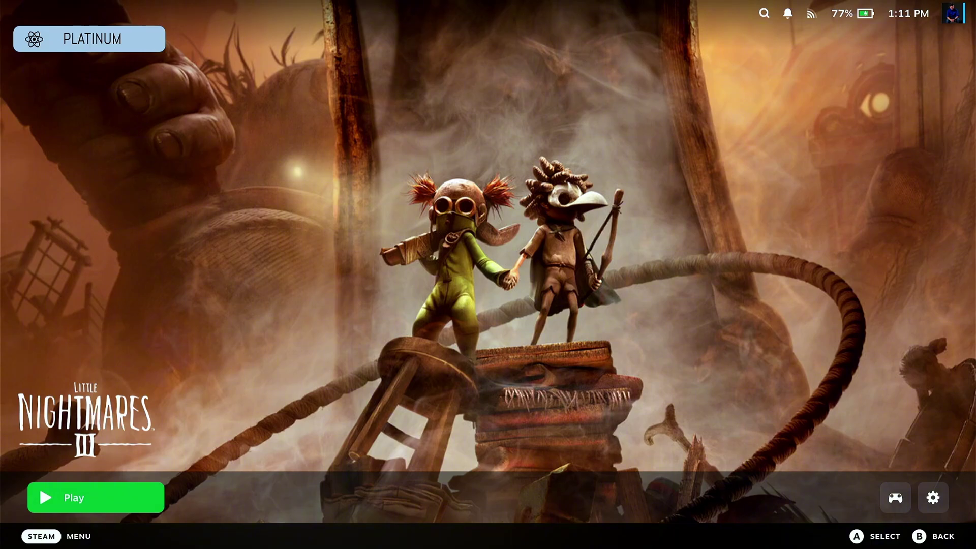
# In the game's Properties > Compatibility, force a specific Steam Play compatibility tool.
pyautogui.press('Right')
pyautogui.press('Right')
pyautogui.press('Return')
pyautogui.press('Down')
pyautogui.press('Down')
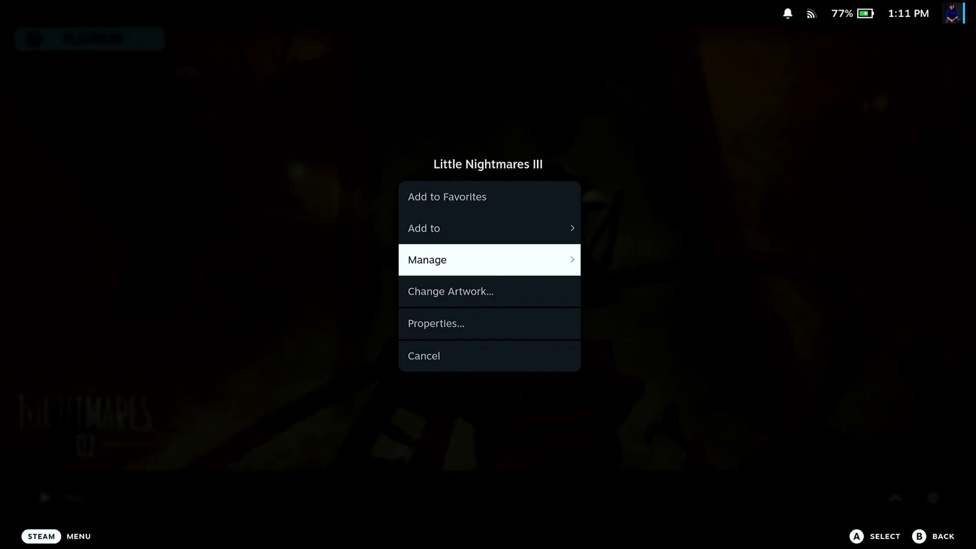
pyautogui.press('Down')
pyautogui.press('Down')
pyautogui.press('Return')
pyautogui.press('Down')
pyautogui.press('Right')
pyautogui.press('Return')
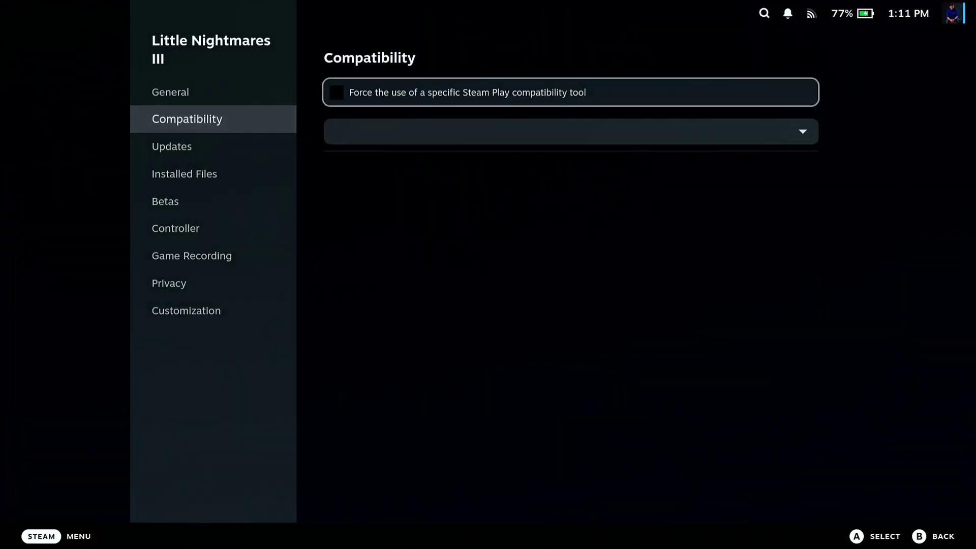
# Choose Proton Experimental, leave Properties and launch Little Nightmares III.
pyautogui.press('Down')
pyautogui.press('Return')
pyautogui.press('Down')
pyautogui.press('Return')
pyautogui.press('Escape')
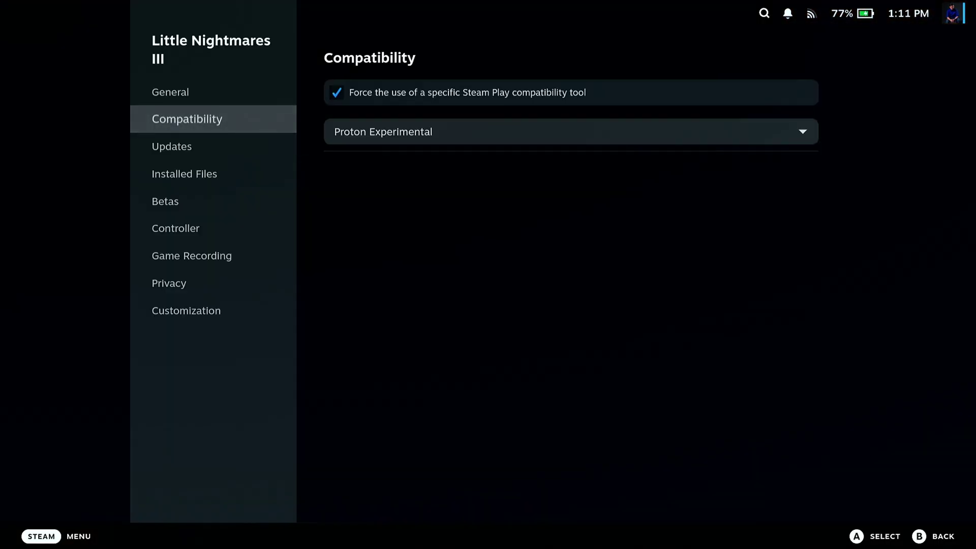
pyautogui.press('Escape')
pyautogui.press('Left')
pyautogui.press('Left')
pyautogui.press('Return')
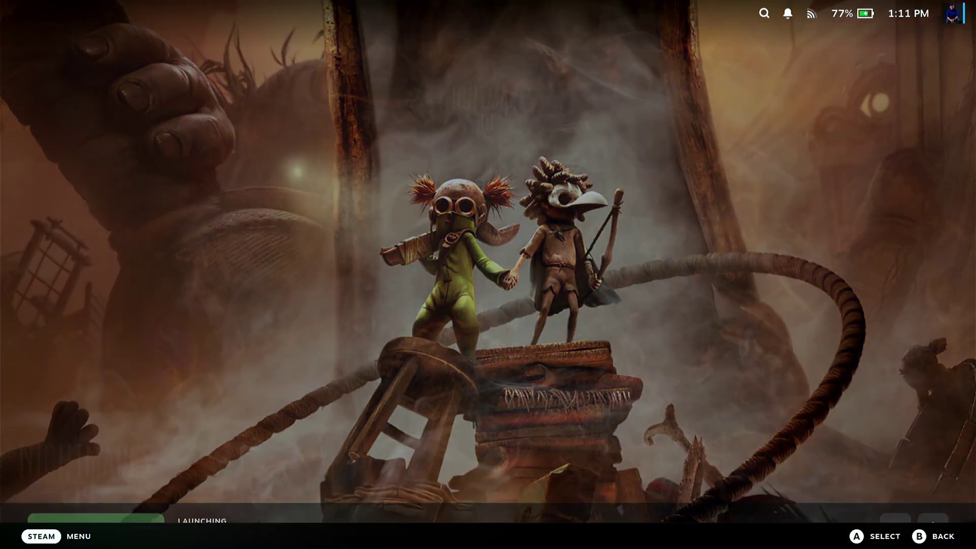